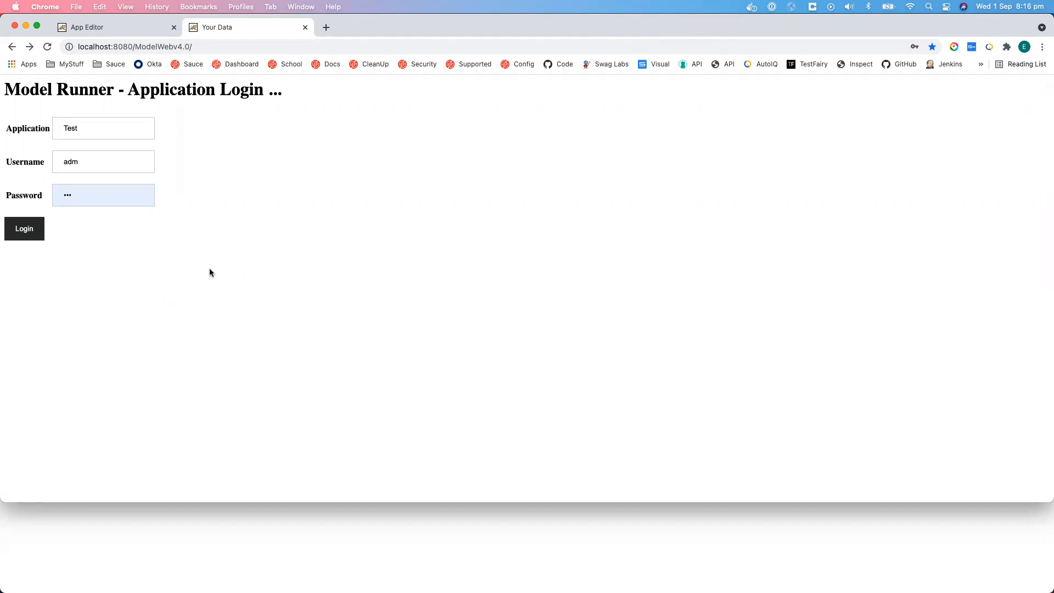
Step: Try to log in to the Test application, return to its login form, and log in to the app editor
click(24, 232)
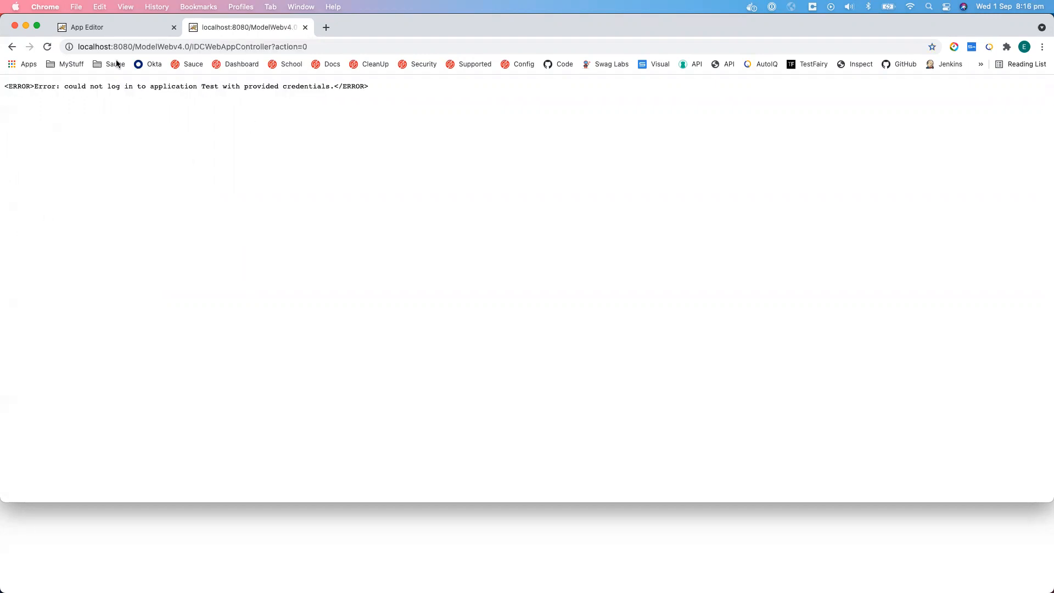
click(12, 47)
click(107, 30)
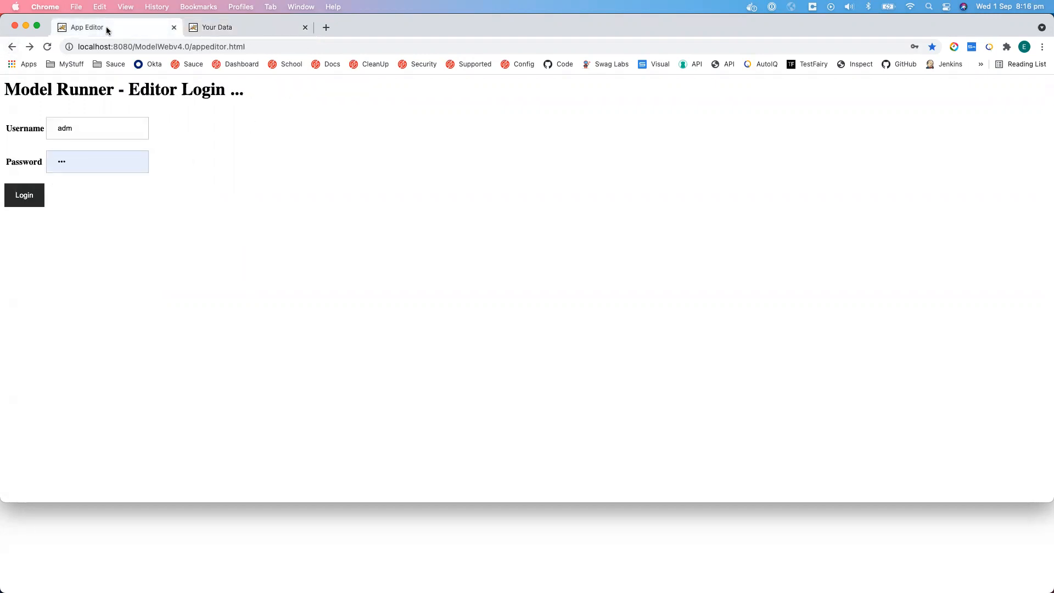
click(22, 195)
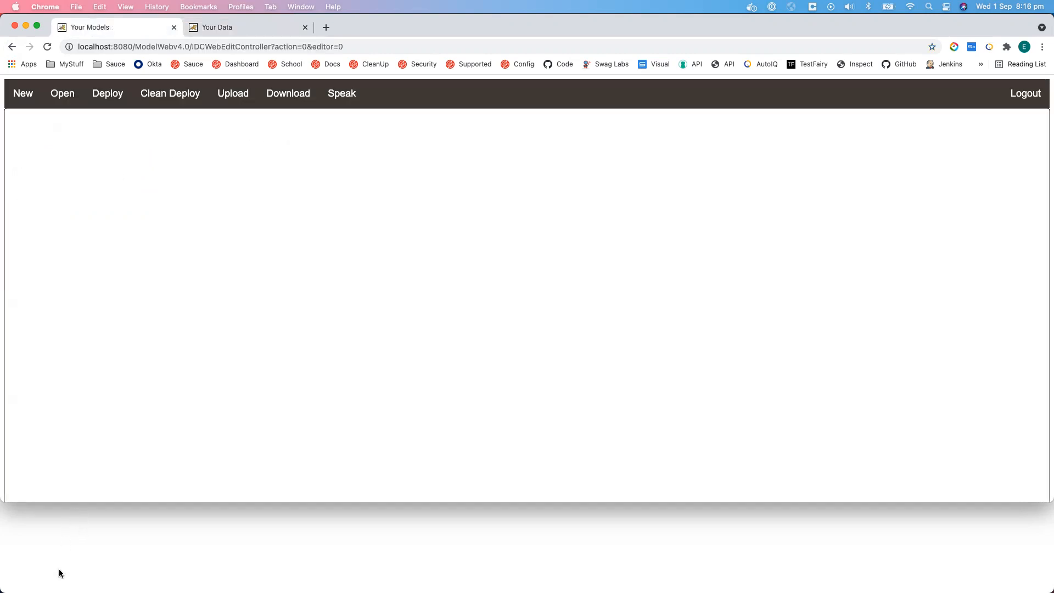
Step: Create a new application called Test with a spoken command and open its properties form
click(342, 94)
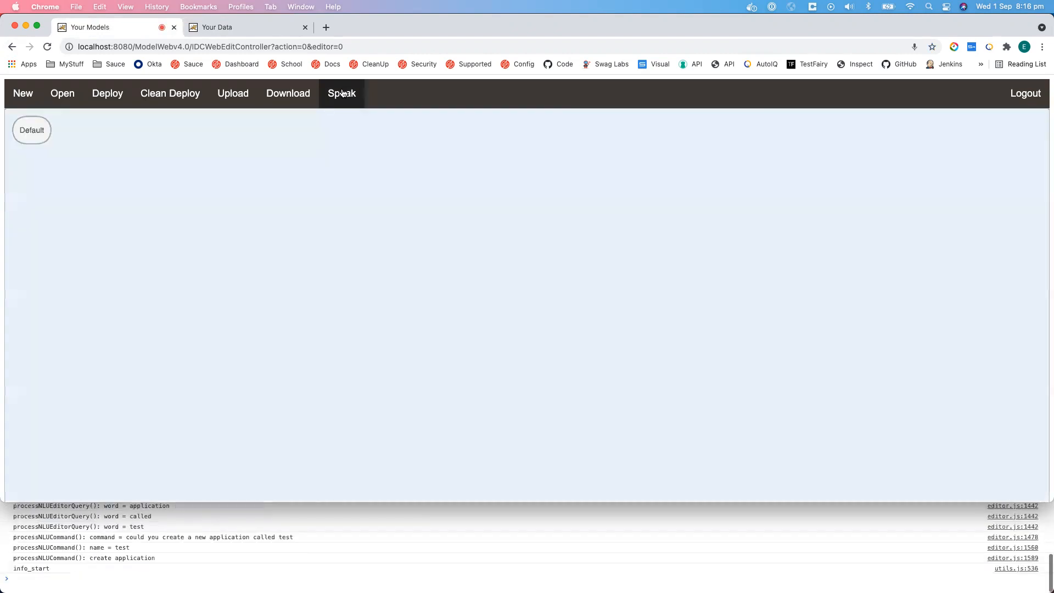
click(299, 201)
click(298, 201)
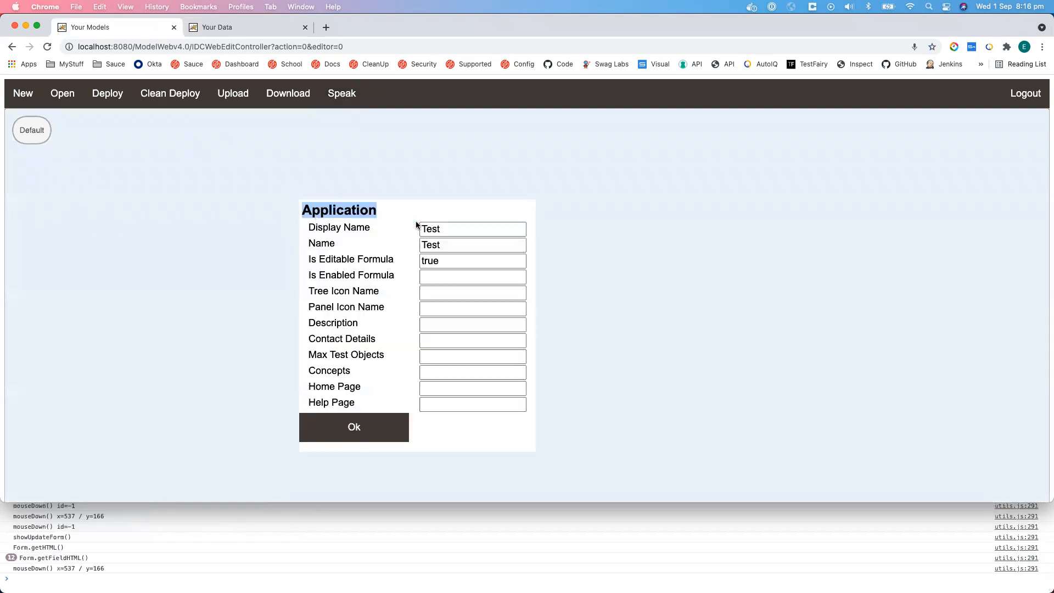
Step: Examine the Default database reference's settings, including its full Url, and close the form
click(33, 132)
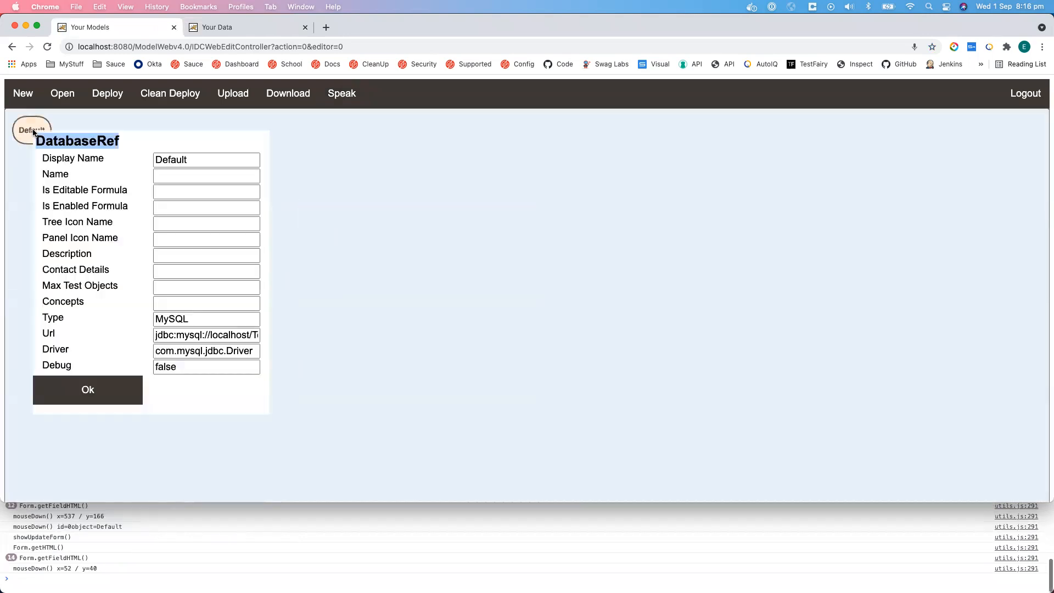
scroll(223, 337, right, 1)
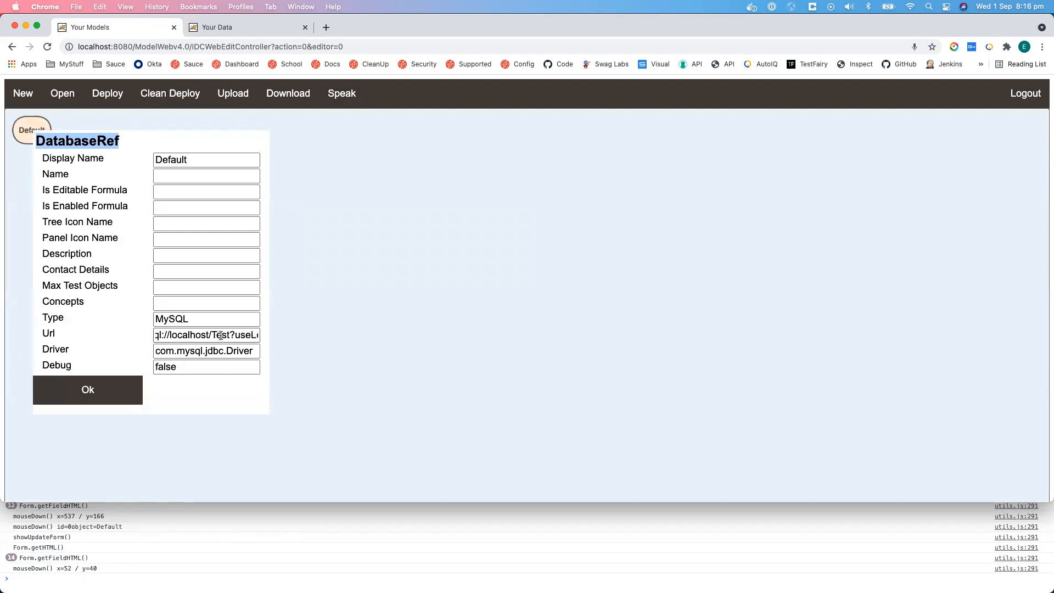
scroll(220, 336, left, 1)
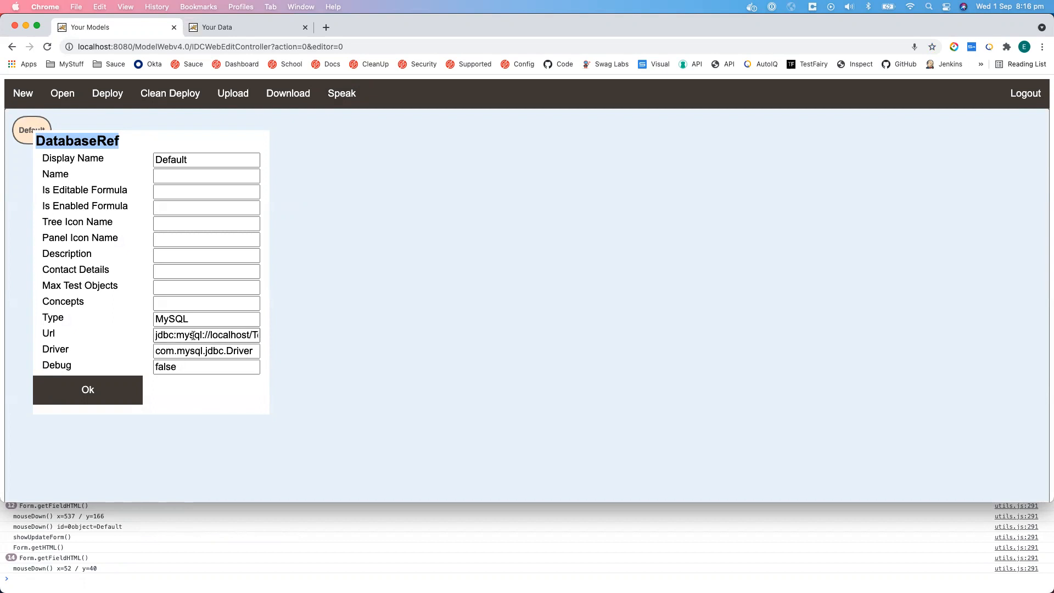
click(310, 282)
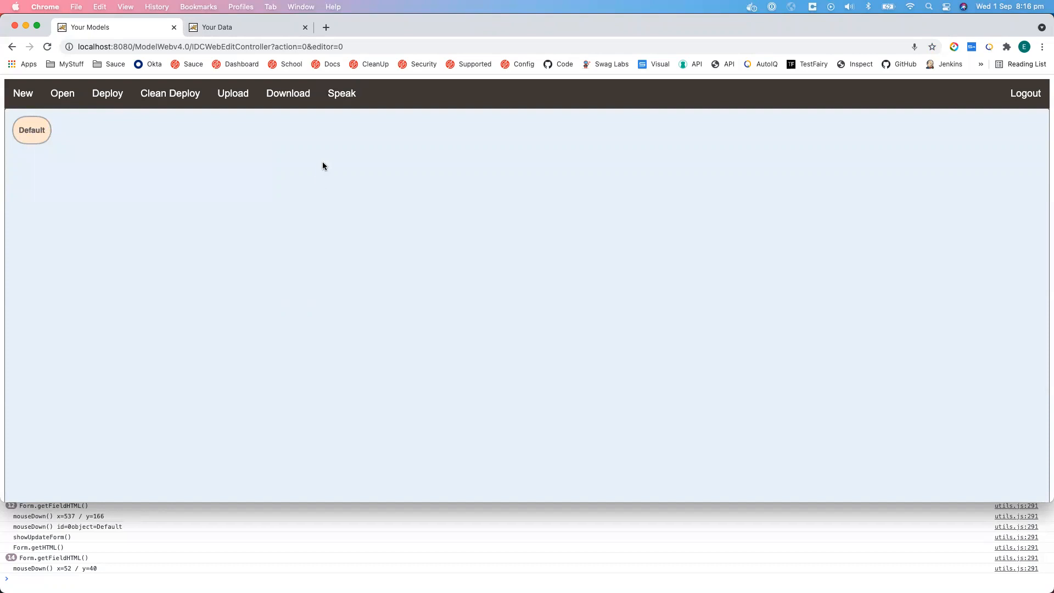
Step: Dictate the Test model: Person with Name, Age and a City reference, and City with Name, Zip Code and Notes
click(341, 96)
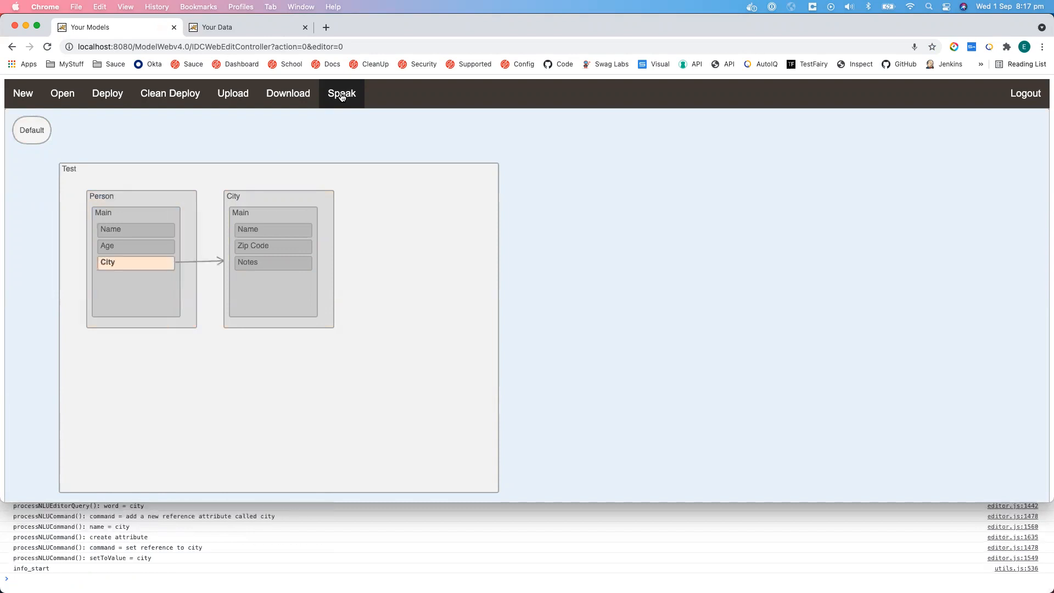
Step: Examine the properties of Person's Age, City's Notes and Person's City attribute, including the City attribute's selected references
click(142, 246)
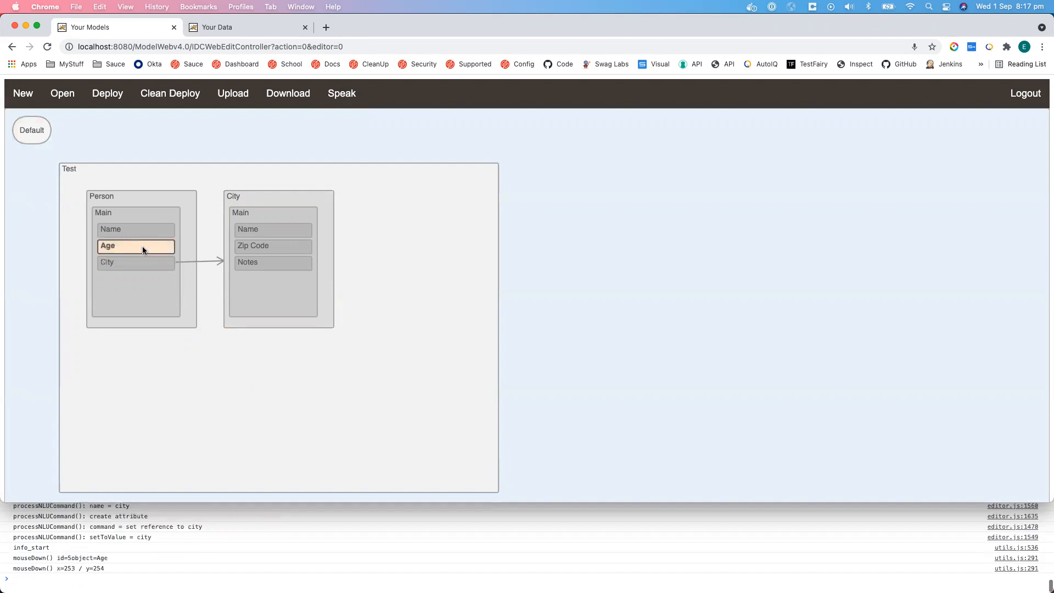
click(142, 246)
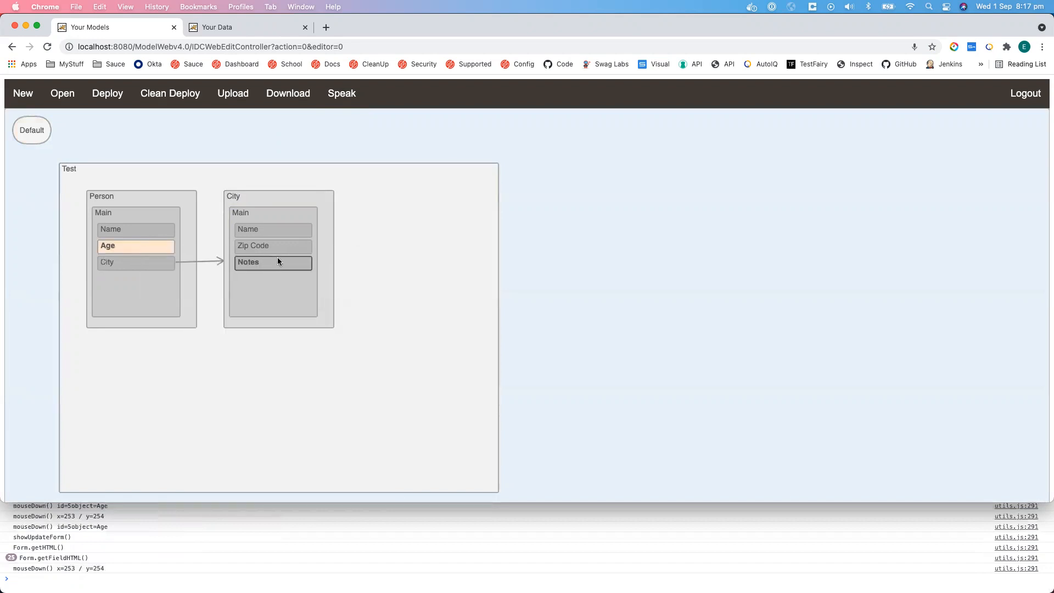
double_click(278, 263)
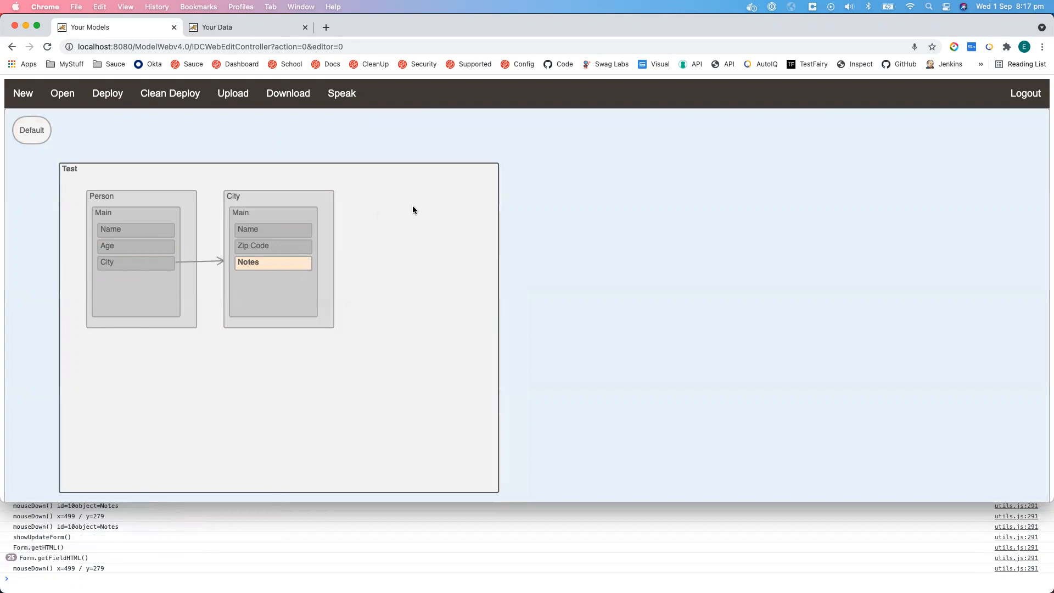
double_click(135, 266)
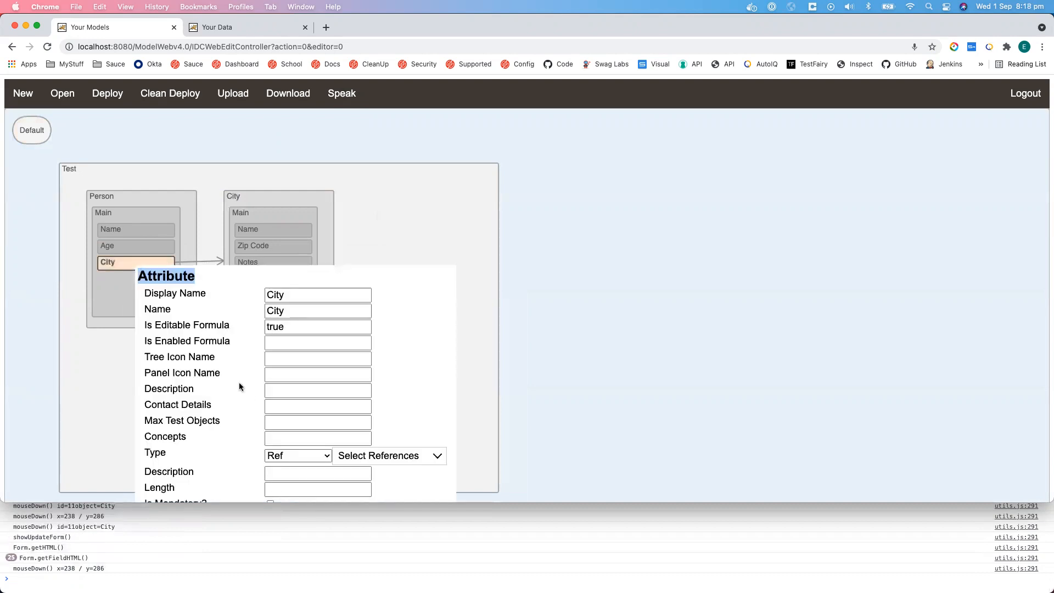
click(435, 458)
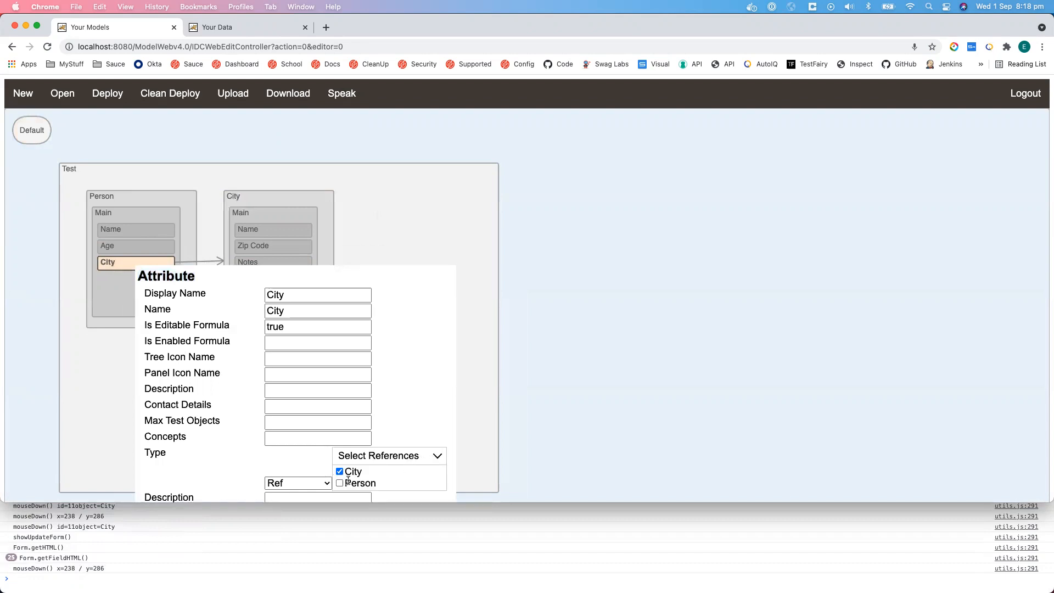
key(Escape)
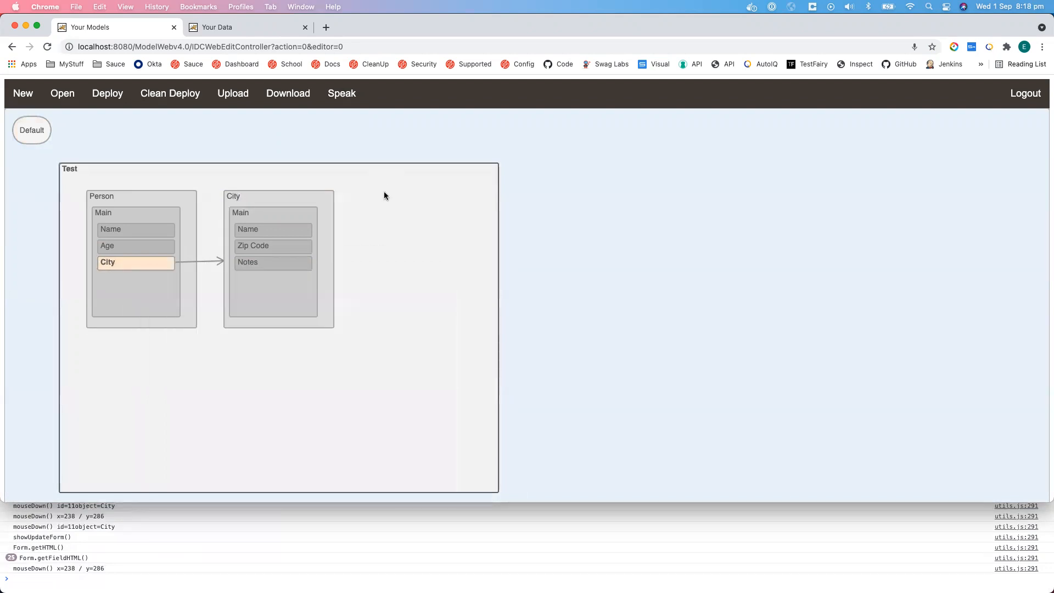
Step: Deploy the application with a spoken command and dismiss the resulting dialog
click(340, 94)
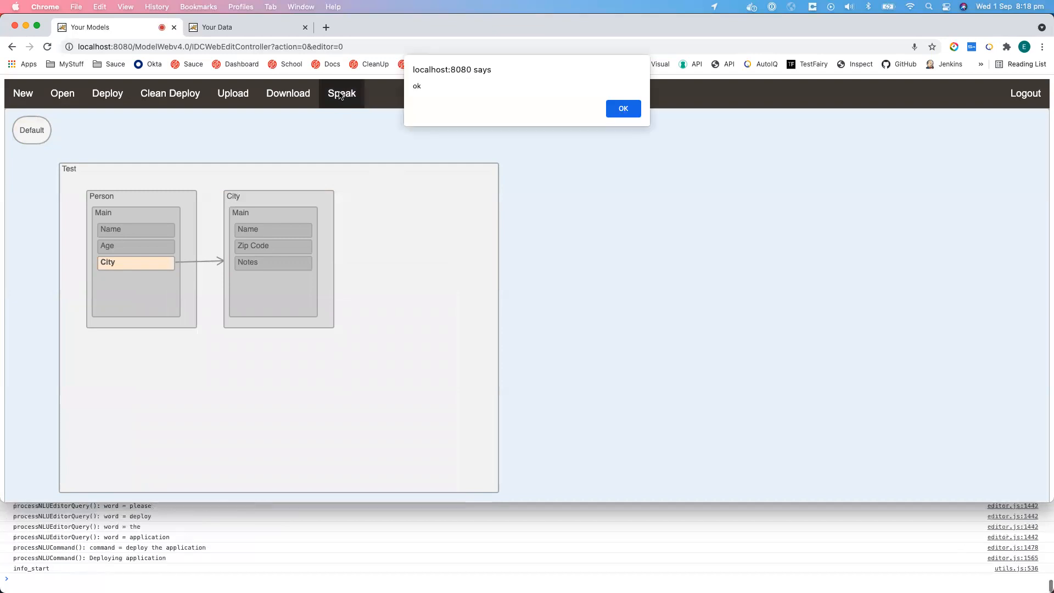
click(622, 107)
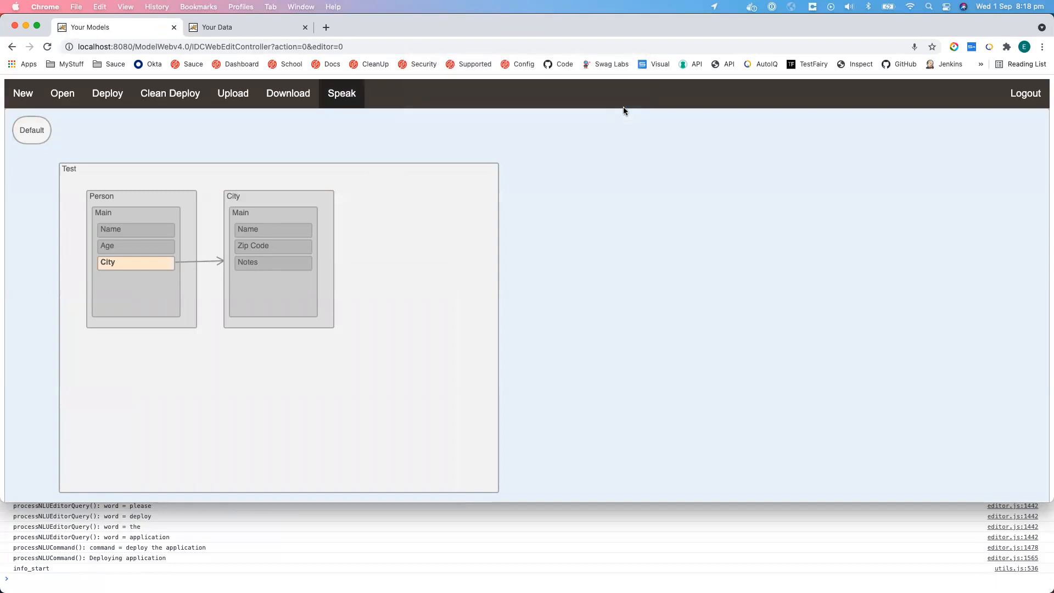
Step: Log in to the deployed Test application and view its Persons and Cities lists
click(256, 29)
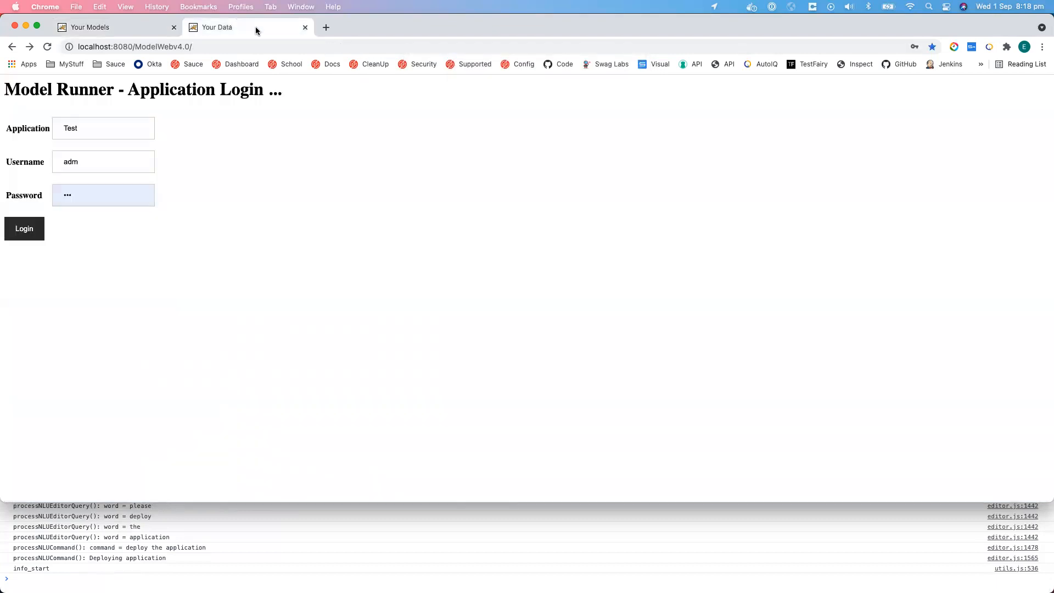
click(22, 229)
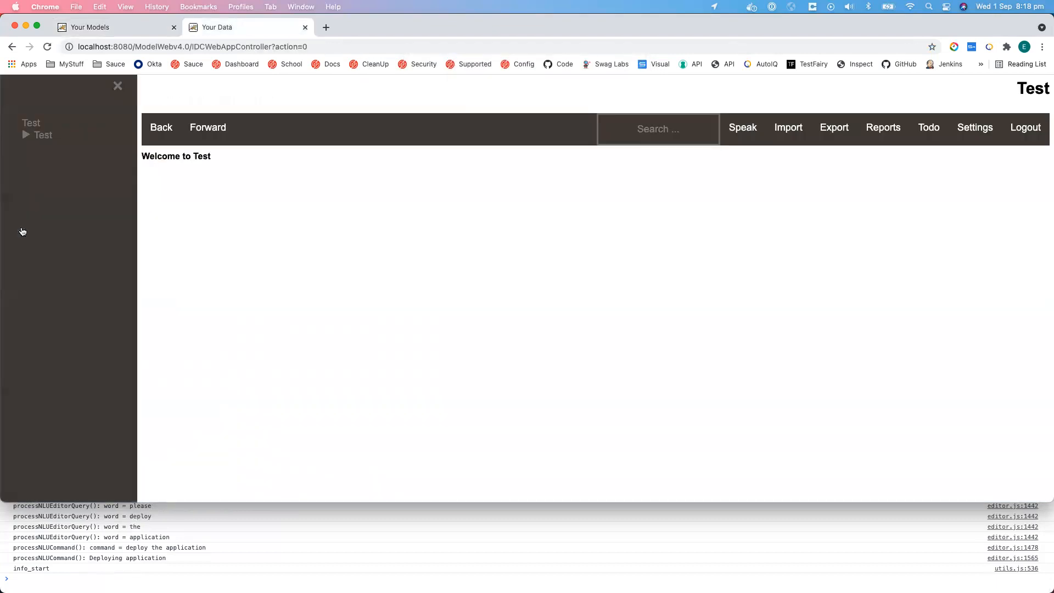
click(26, 135)
click(62, 148)
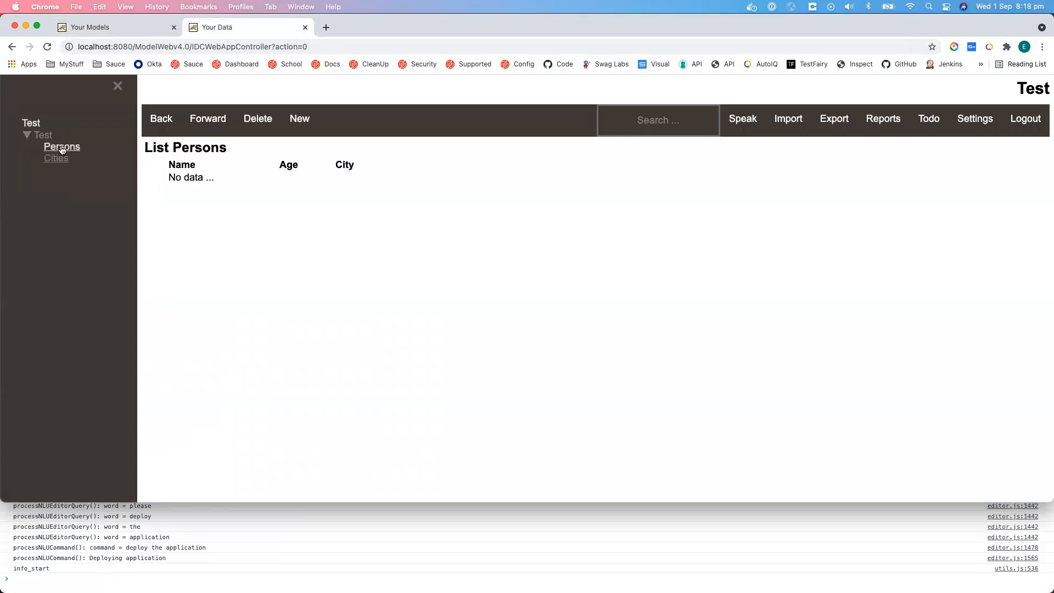
click(56, 158)
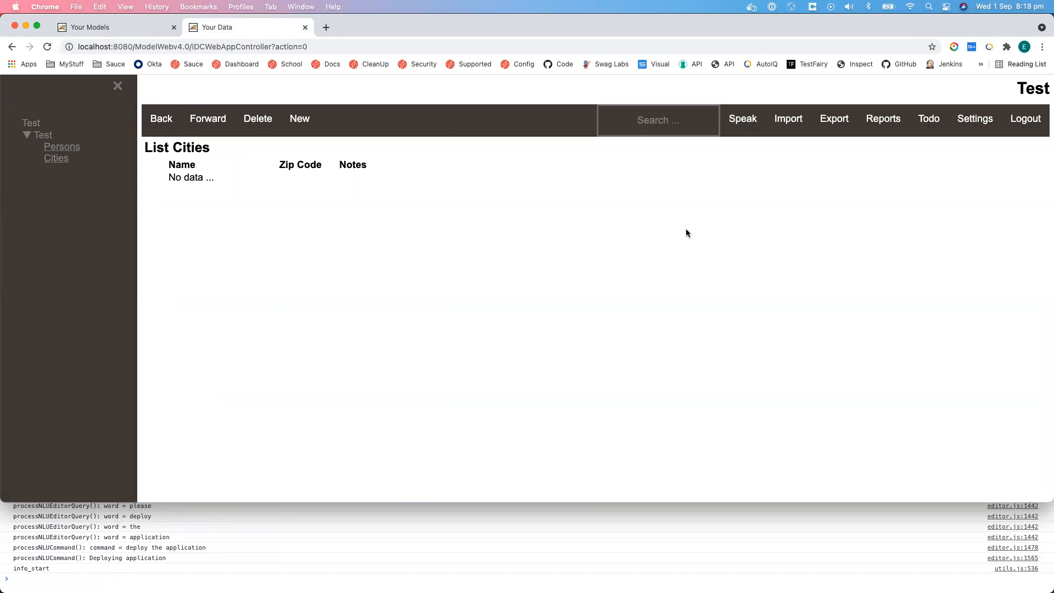
Step: Create city Melbourne by voice with notes "the most liveable city in the world" and zip code 3000, and review the NLU logs
click(739, 122)
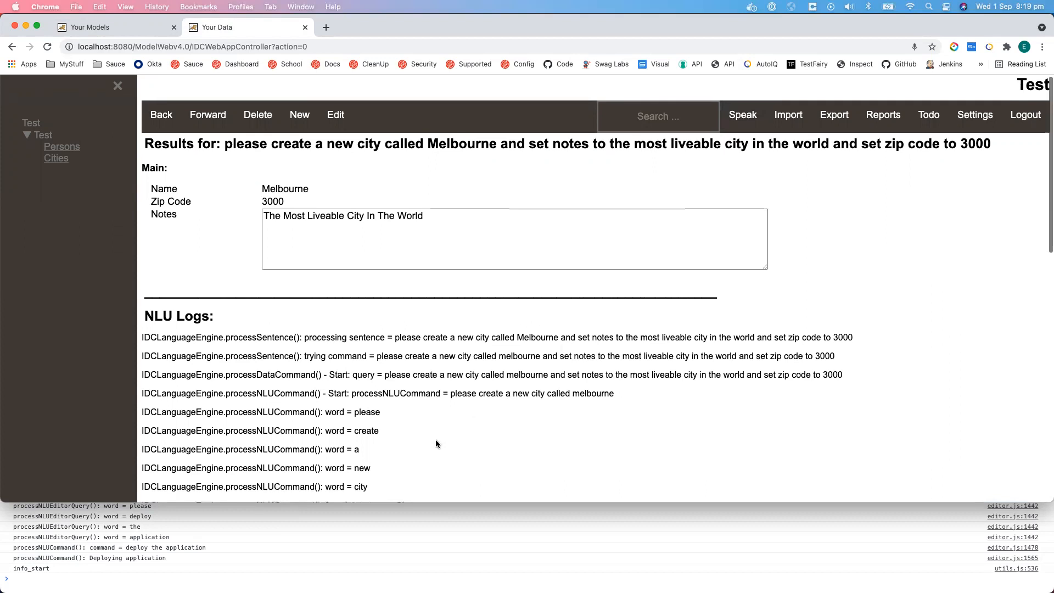
scroll(436, 441, down, 15)
scroll(436, 438, up, 15)
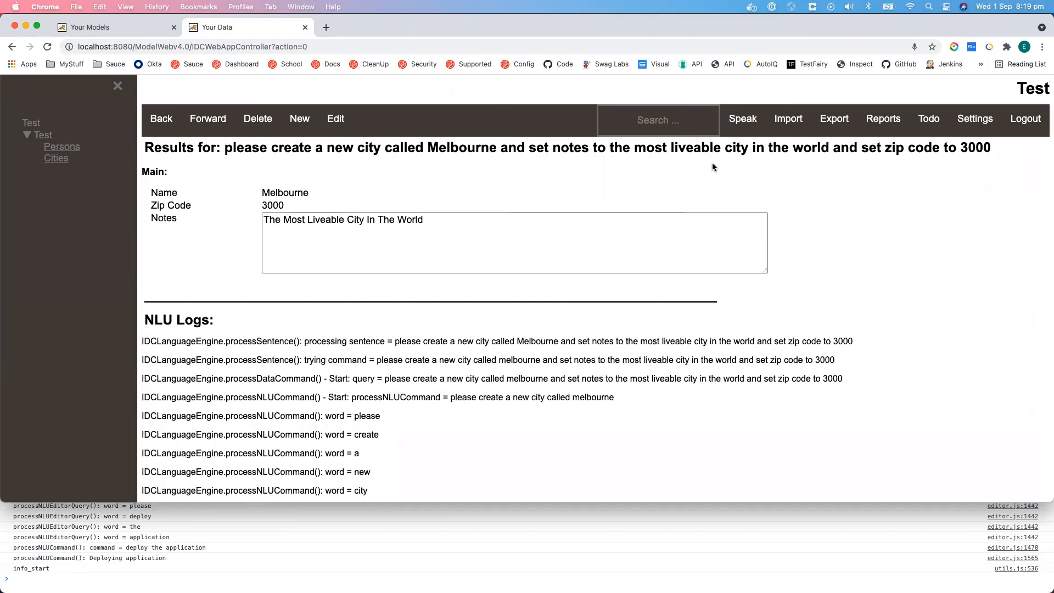
Step: Create city Sydney by voice with notes "the beautiful Harbour City" and zip code 2000
click(747, 119)
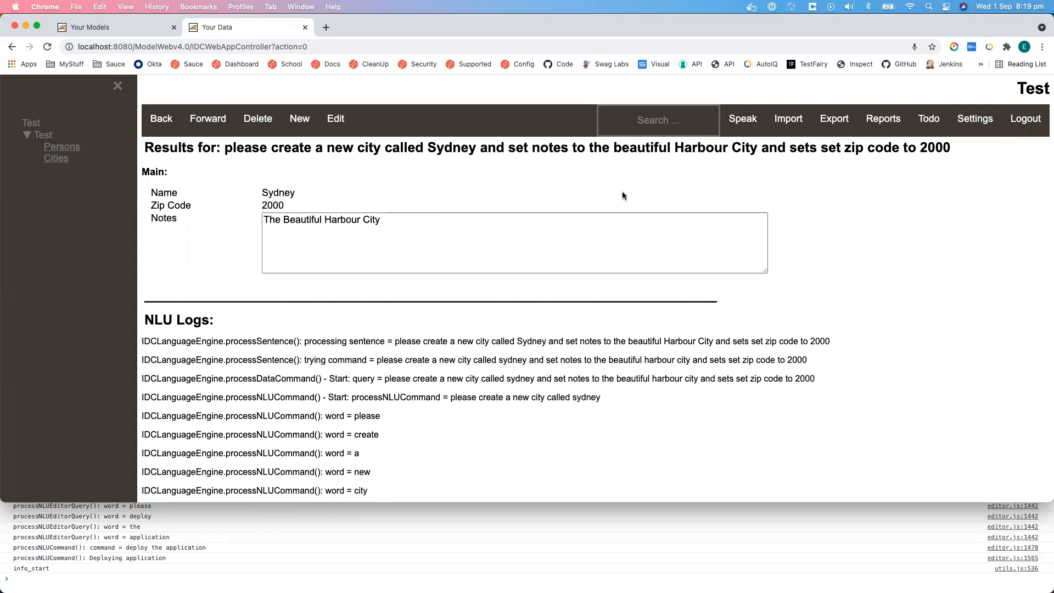
Step: Create a person by voice with city Sydney and age 20, and check the linked Sydney record
click(744, 119)
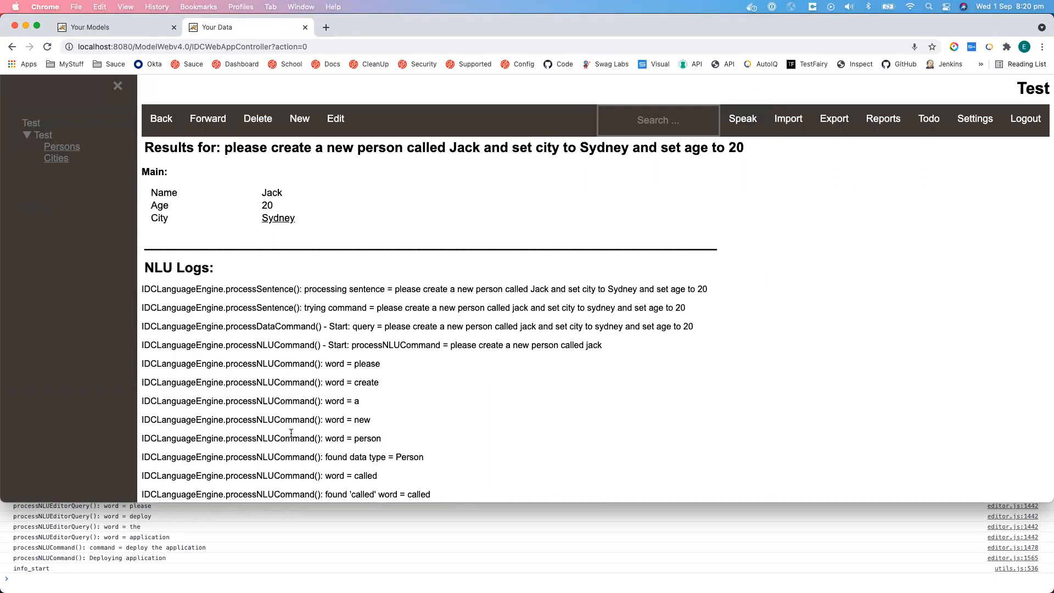
scroll(291, 432, down, 10)
scroll(288, 417, up, 10)
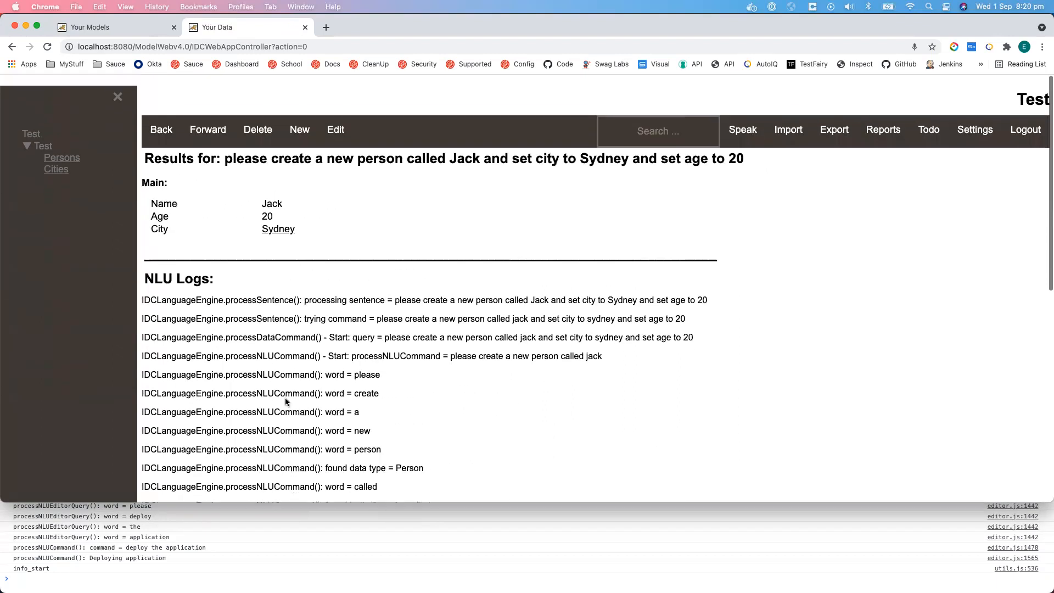
click(278, 220)
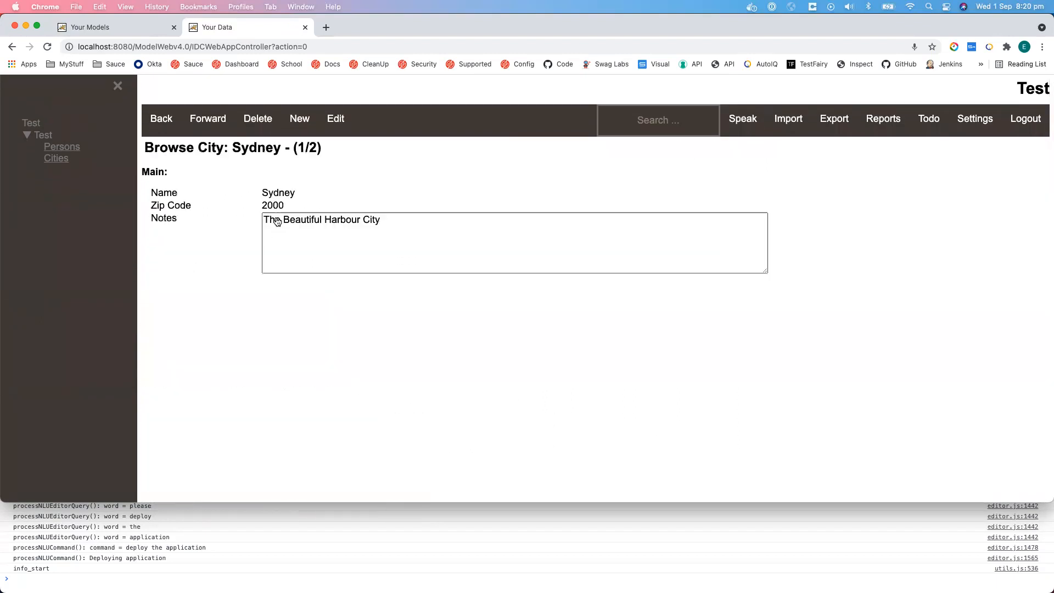
click(165, 123)
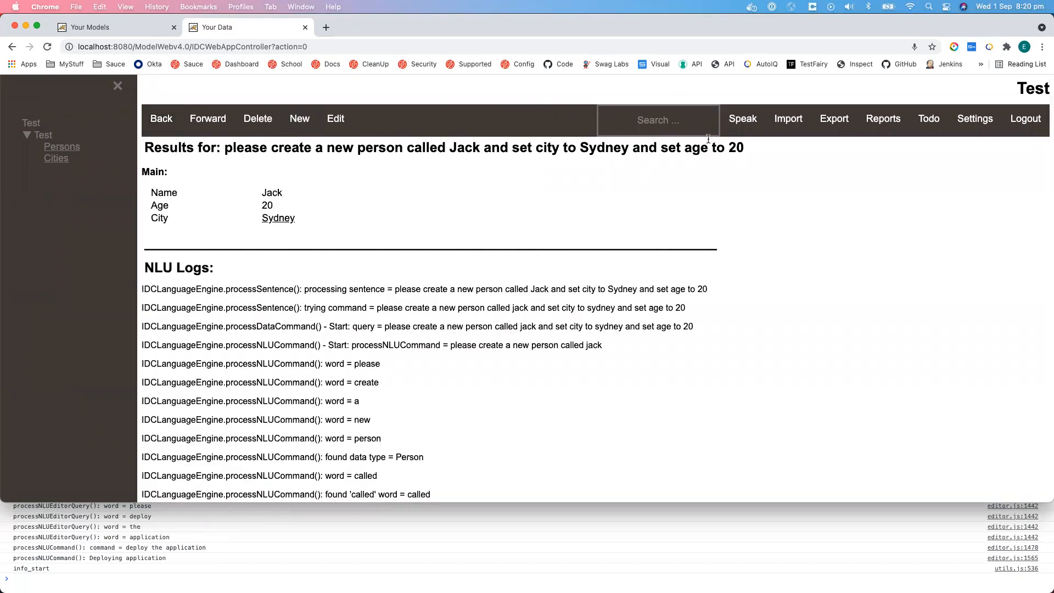
Step: Create a second person by voice with city Melbourne, and set that person's age to 50 with another spoken command
click(742, 118)
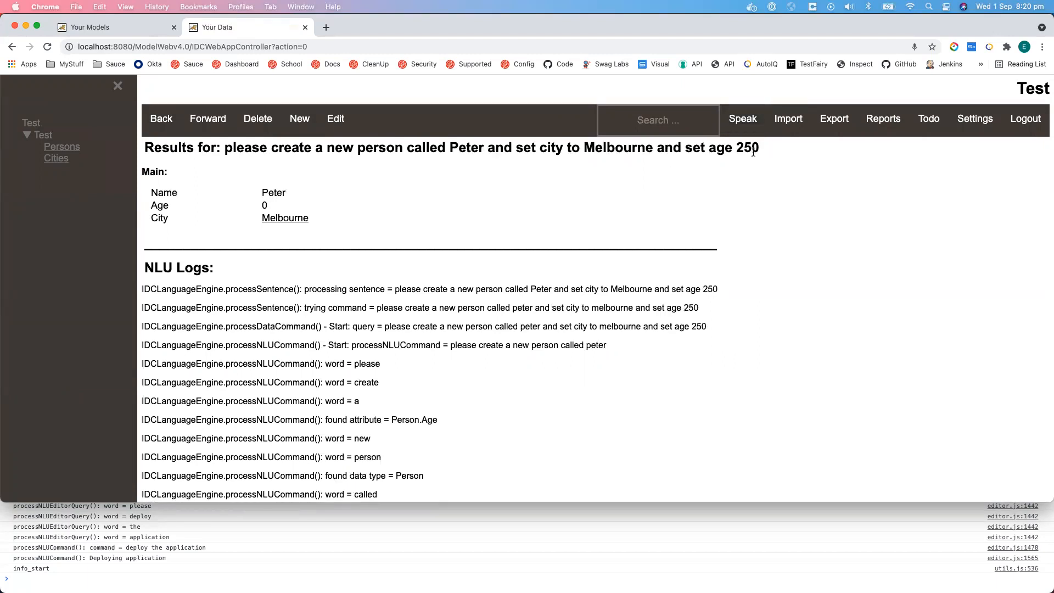
click(740, 121)
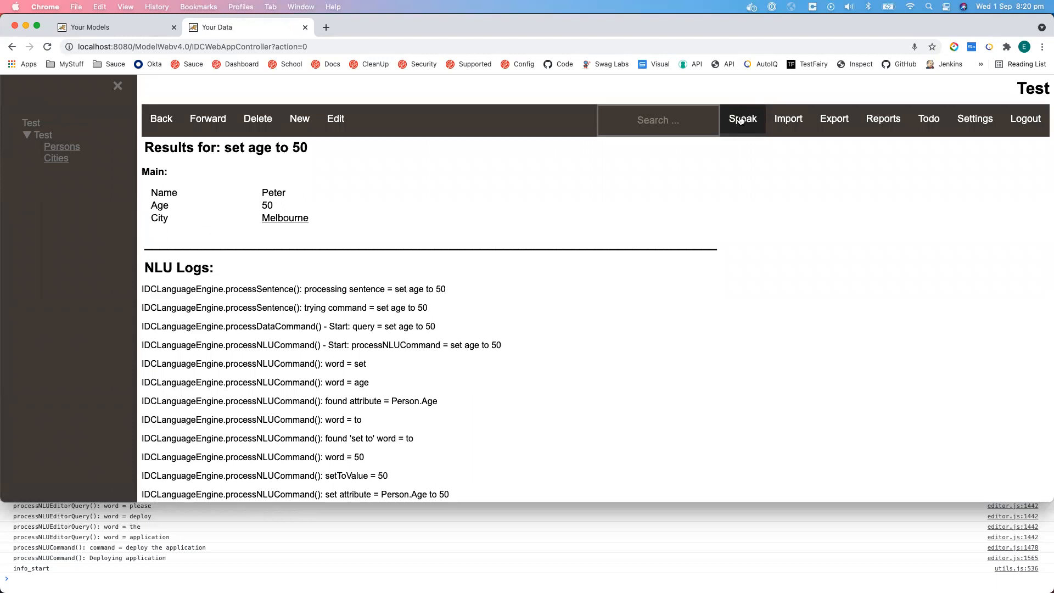
Step: Ask by voice "give me a list of persons in Melbourne age 50" and examine how the NLU logs processed the query
click(740, 120)
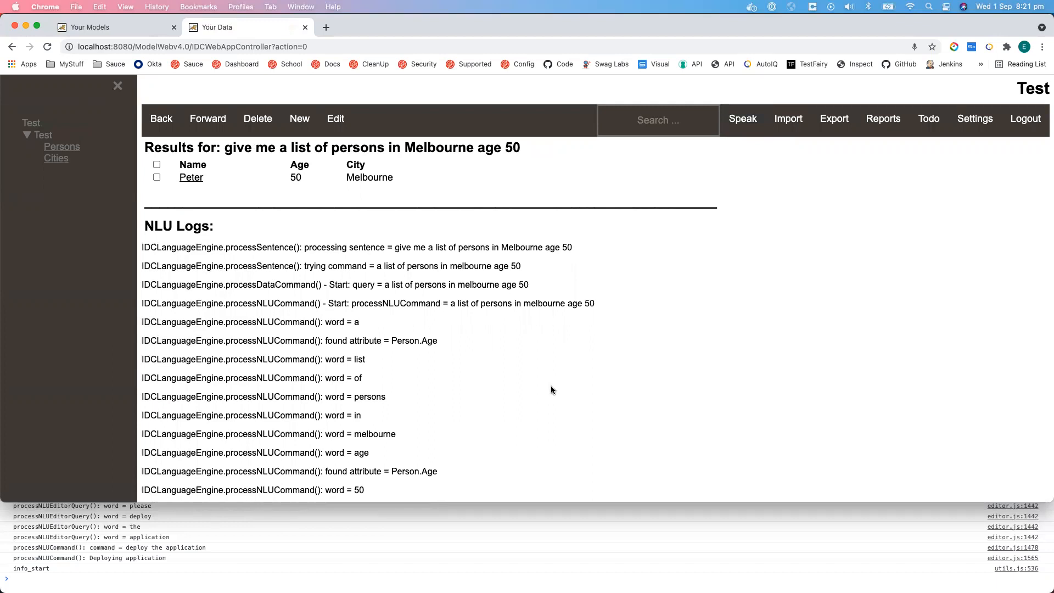
scroll(551, 387, down, 7)
scroll(551, 387, down, 20)
scroll(551, 387, up, 3)
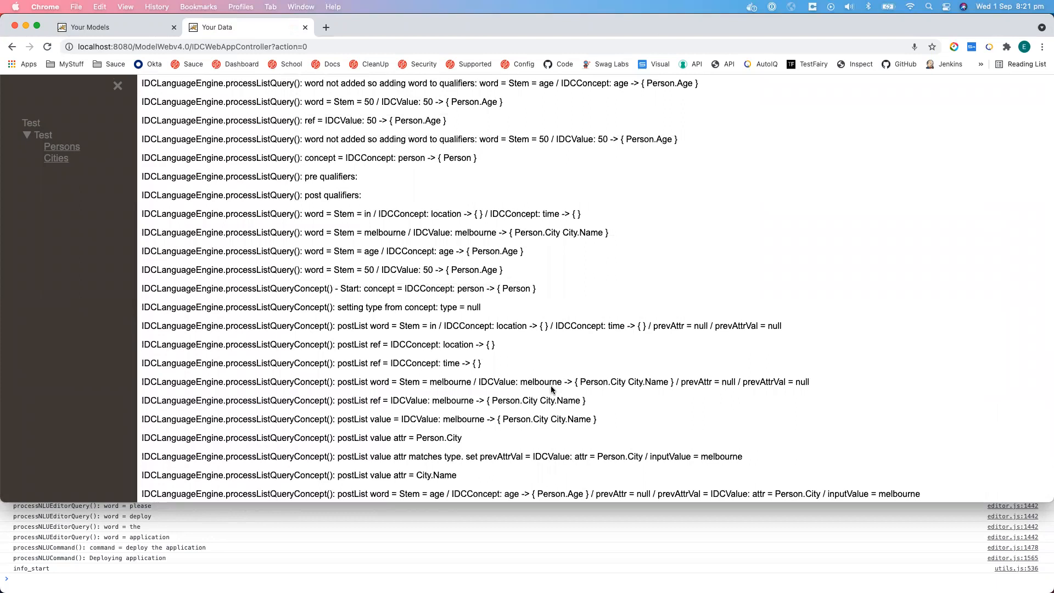
scroll(550, 385, up, 20)
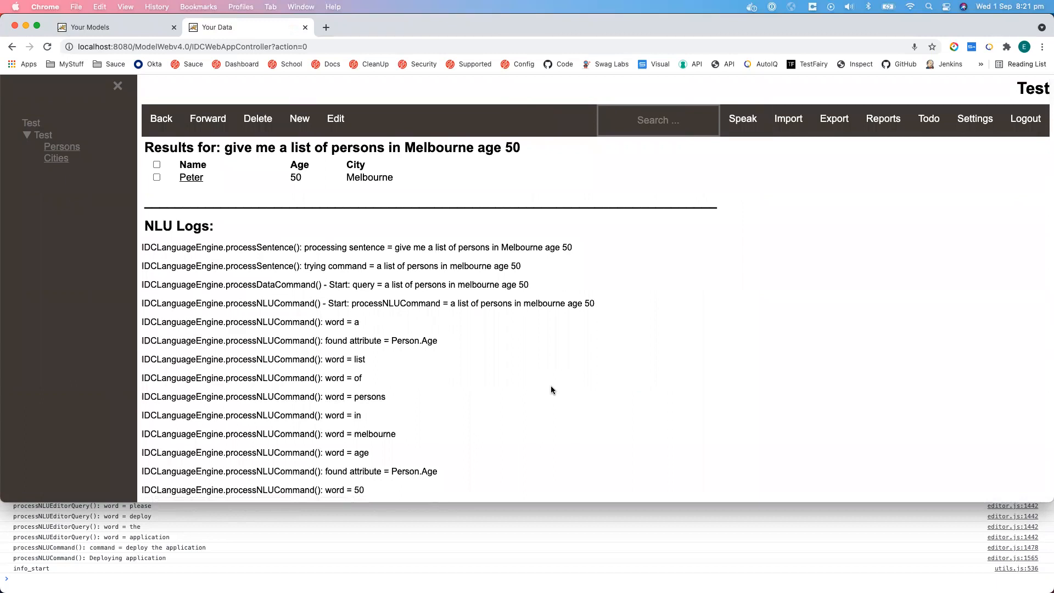
Step: Ask by voice "please get me a list of people"
click(740, 121)
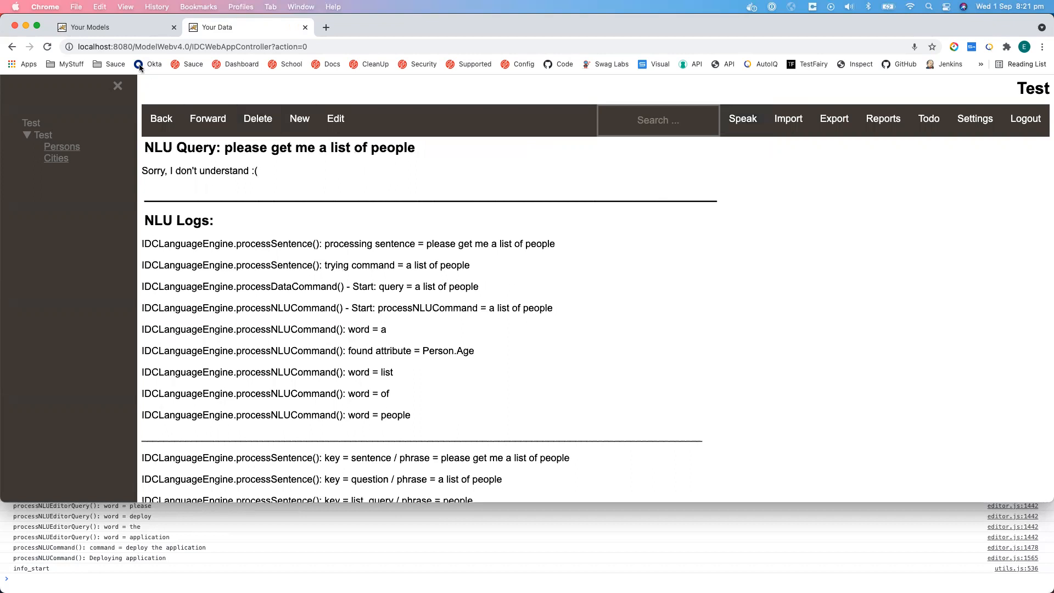
Step: Return to the model editor and set the Person type's Concepts property to "People"
click(126, 28)
click(149, 193)
click(149, 196)
click(309, 367)
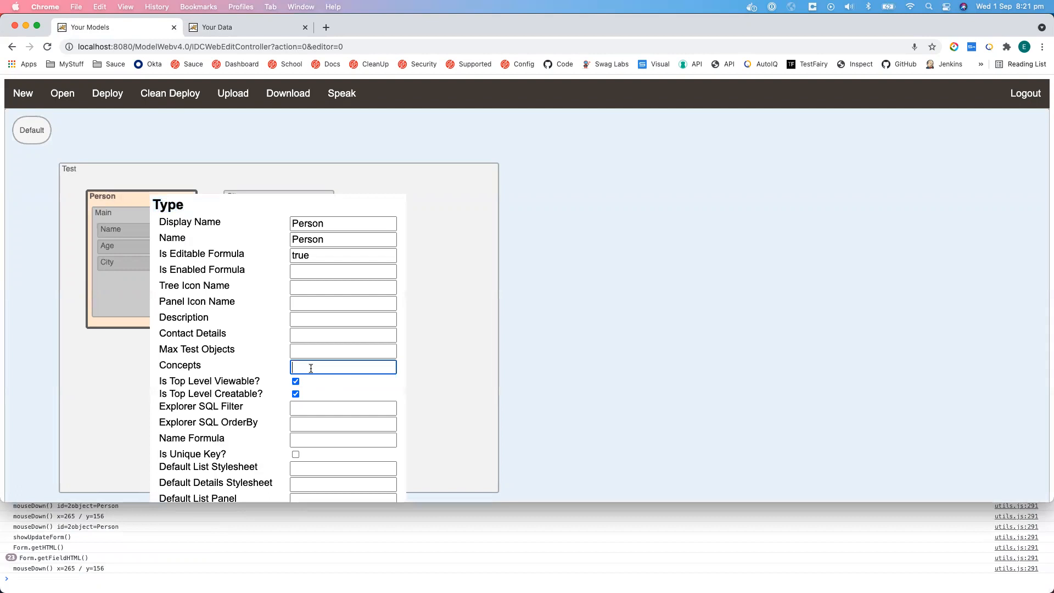
text(People)
key(Return)
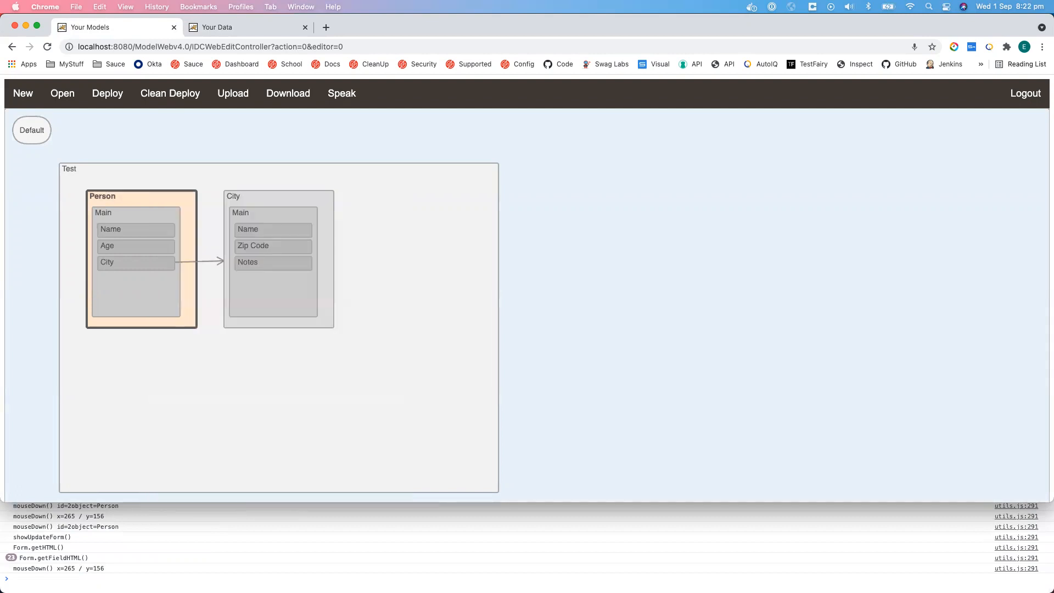
Step: Deploy the updated model, log in to the Test application again, and expand its Test section
click(104, 98)
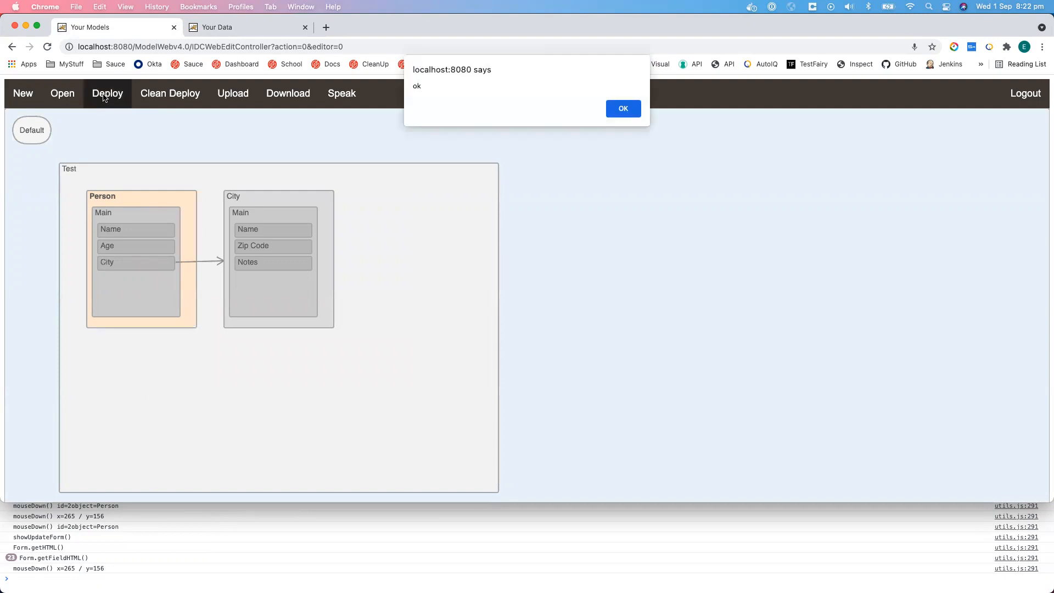
click(622, 109)
click(278, 27)
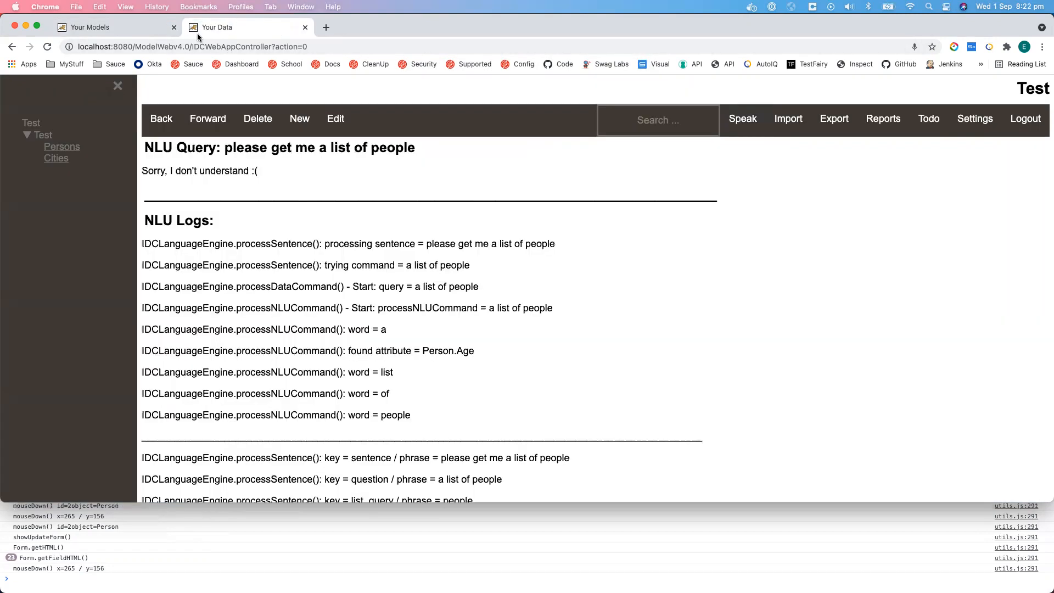
click(12, 47)
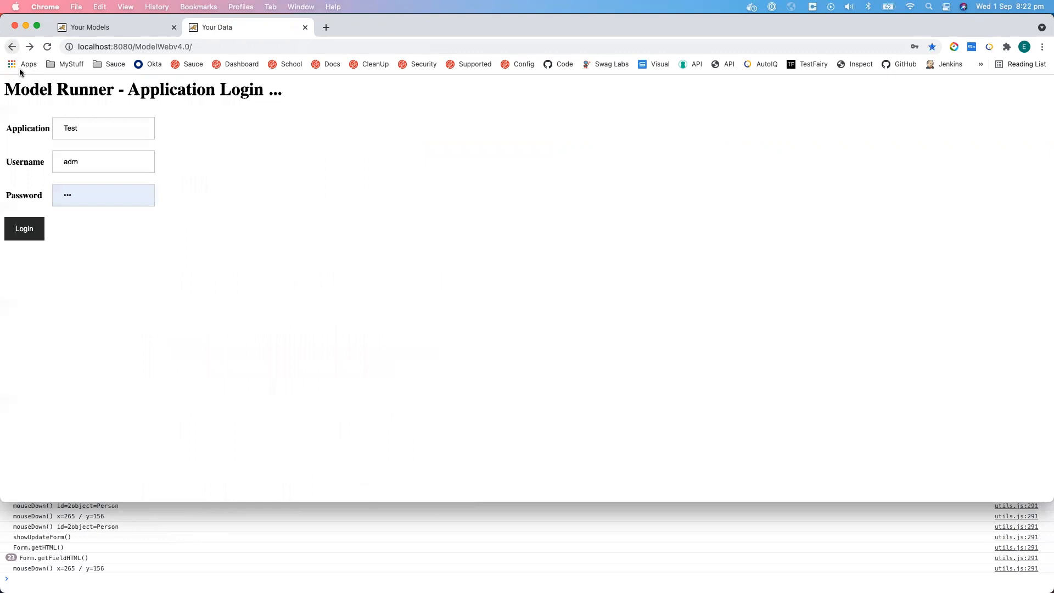
click(21, 222)
click(25, 136)
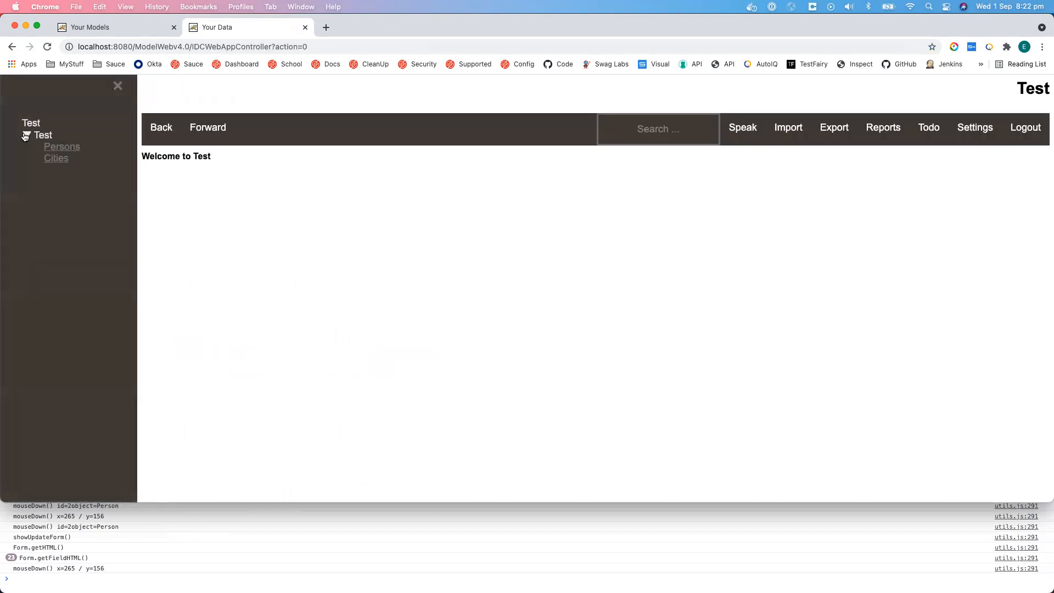
Step: Start voice input in the Test application for a spoken query
click(746, 129)
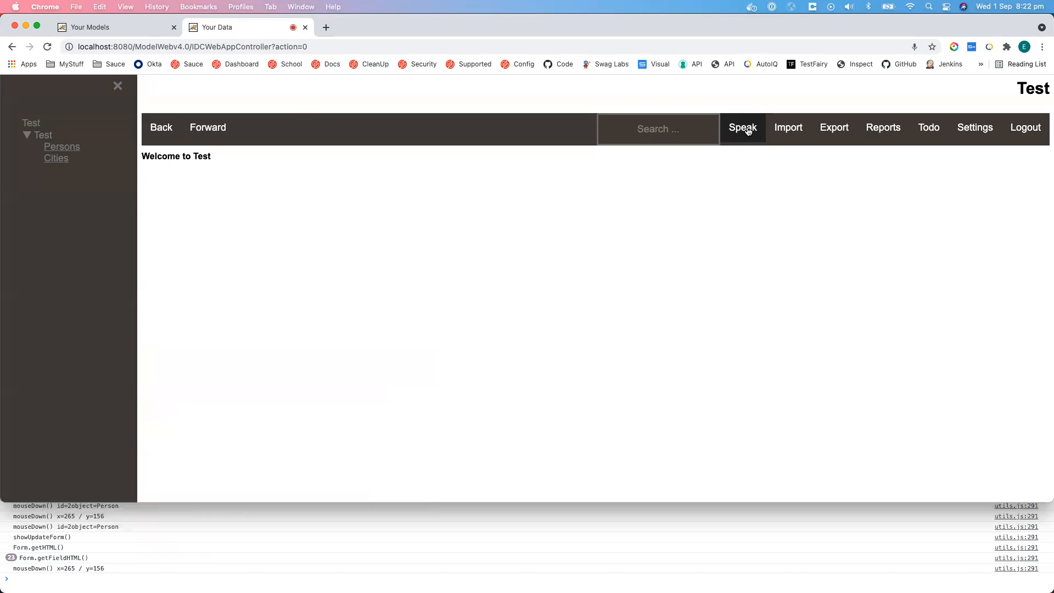